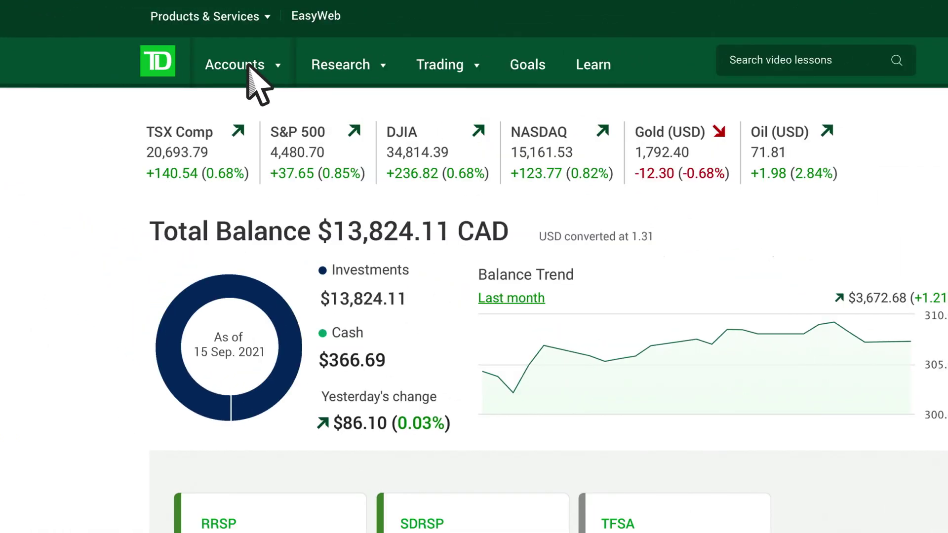
- Open Cash transfers and foreign exchange from the Accounts menu and expand the From account list
{"action": "left_click", "coordinate": [250, 74]}
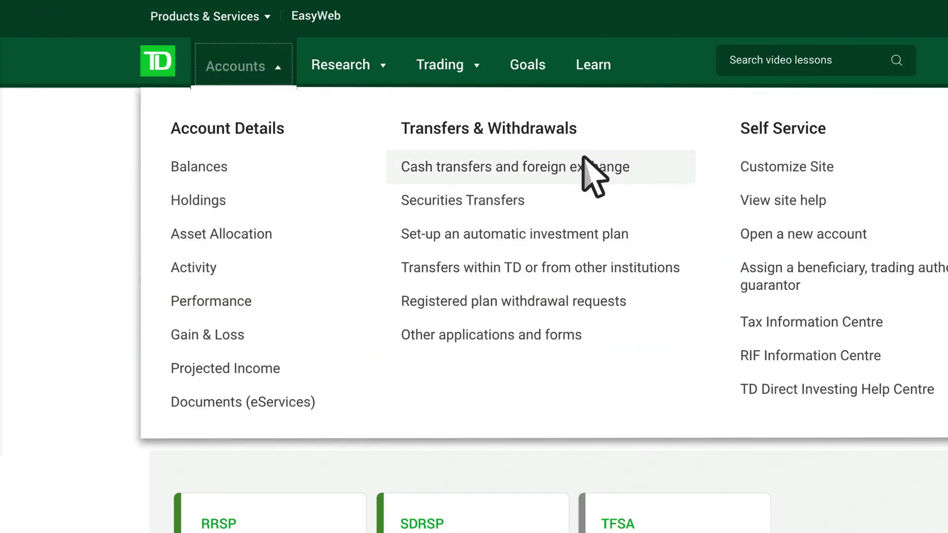
{"action": "left_click", "coordinate": [611, 185]}
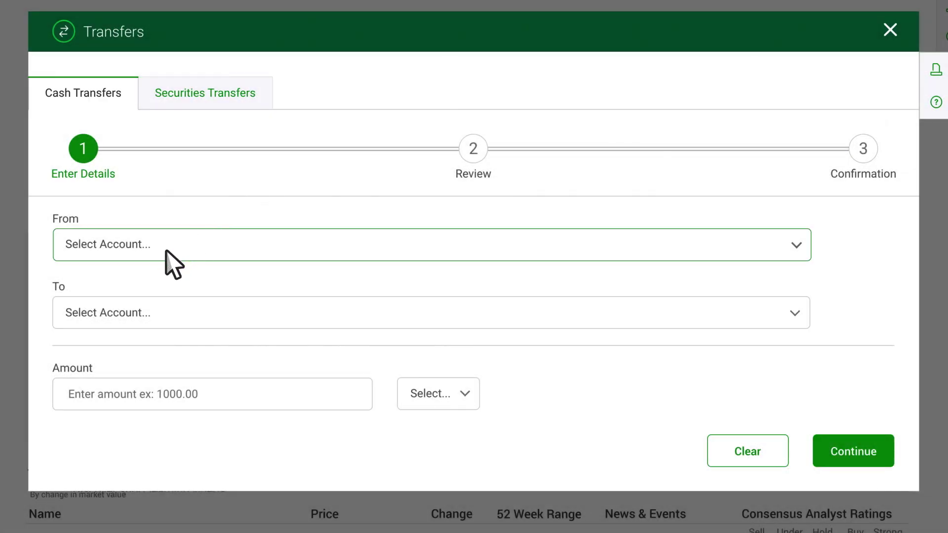
{"action": "left_click", "coordinate": [171, 245]}
- Fill in a 100 USD transfer from CANADIAN CASH to US CASH and continue to review
{"action": "left_click", "coordinate": [175, 282]}
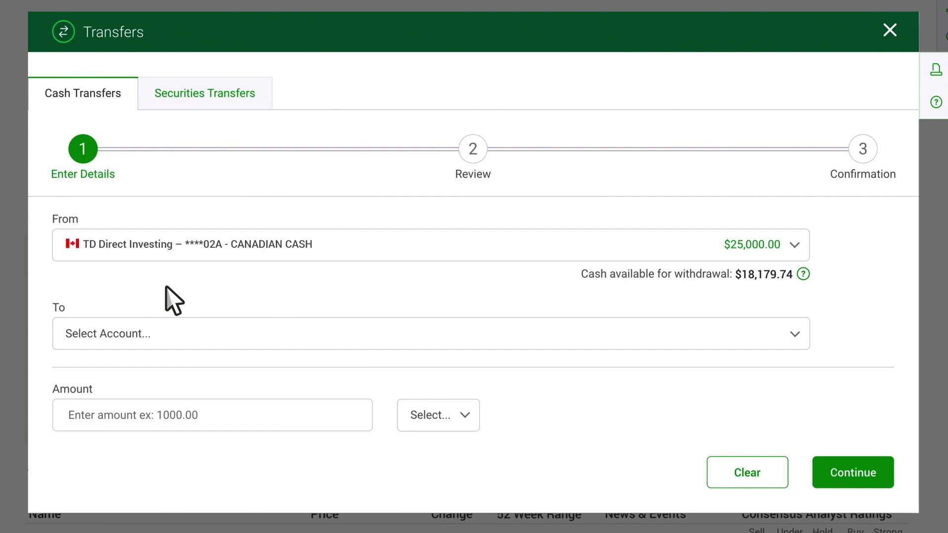
{"action": "left_click", "coordinate": [173, 333]}
{"action": "left_click", "coordinate": [173, 368]}
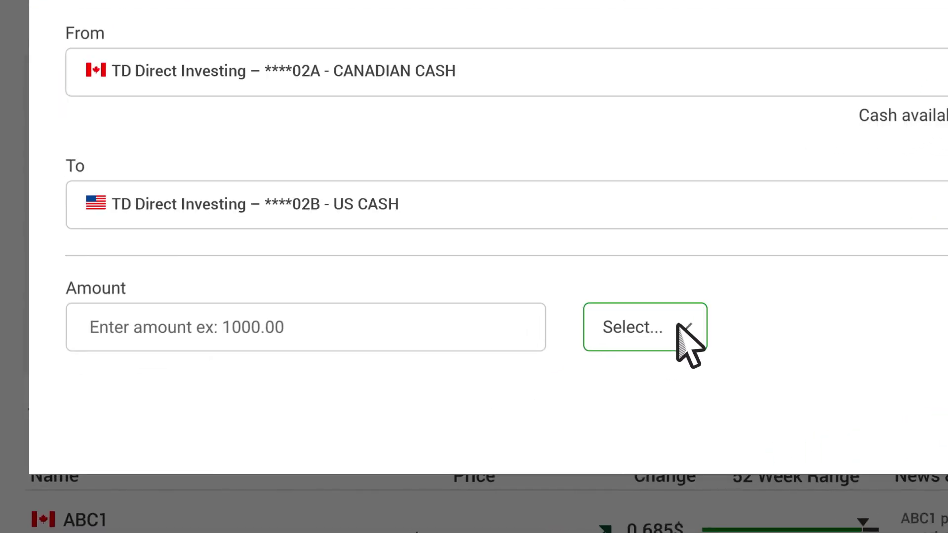
{"action": "left_click", "coordinate": [677, 326]}
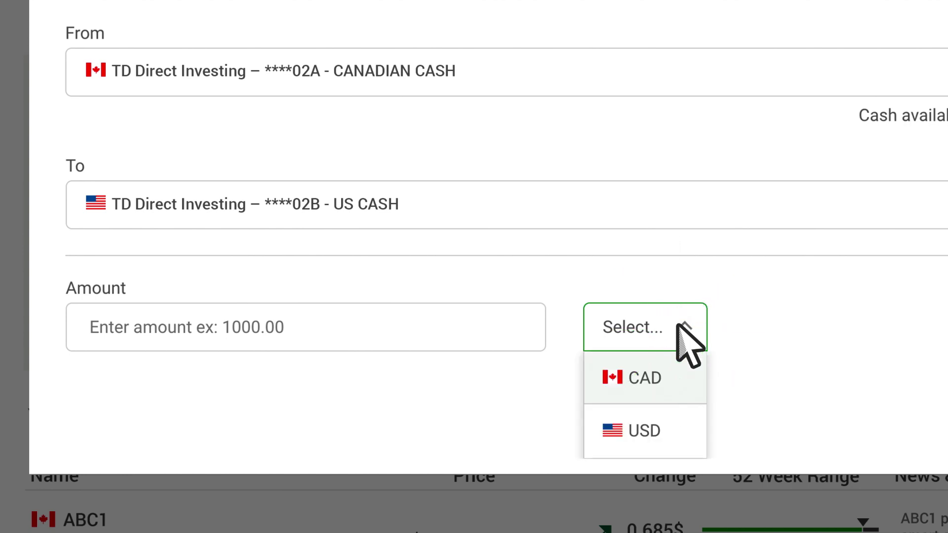
{"action": "left_click", "coordinate": [689, 434]}
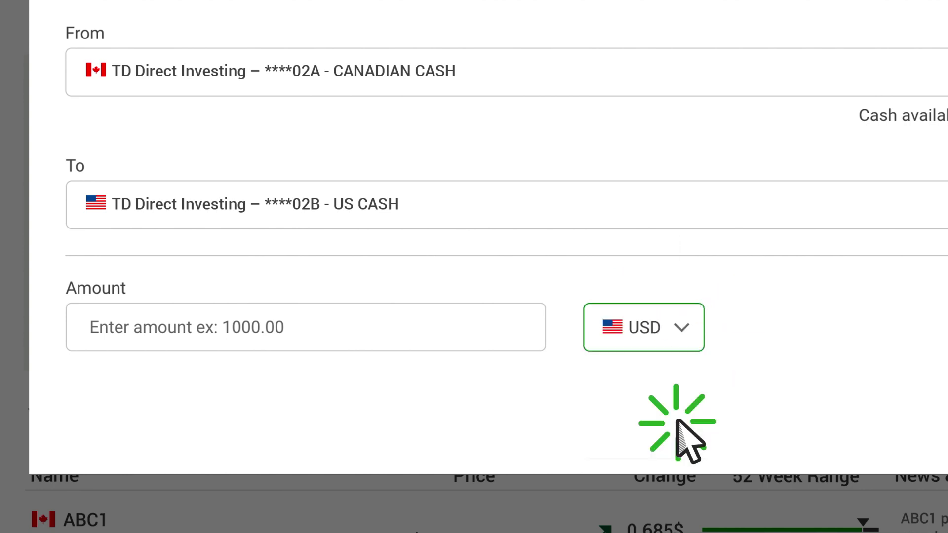
{"action": "left_click", "coordinate": [441, 337]}
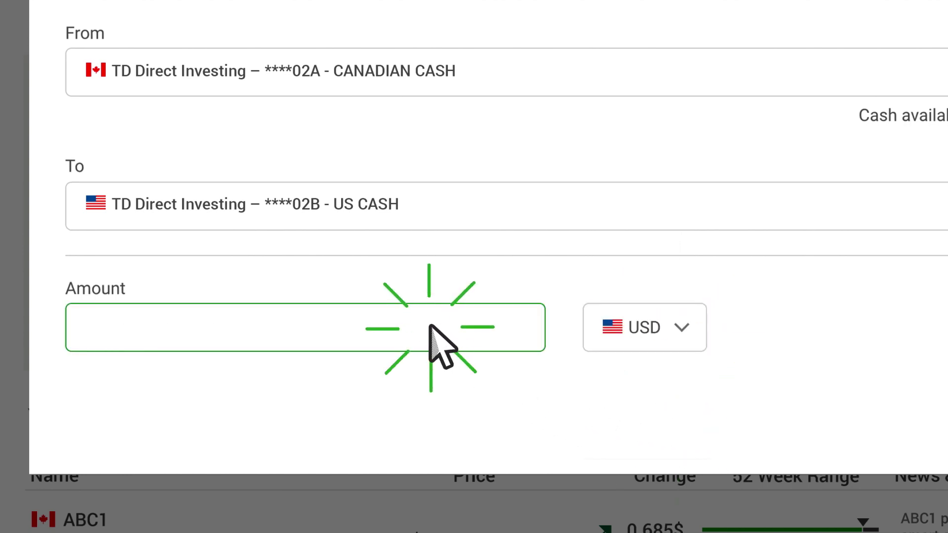
{"action": "type", "text": "100"}
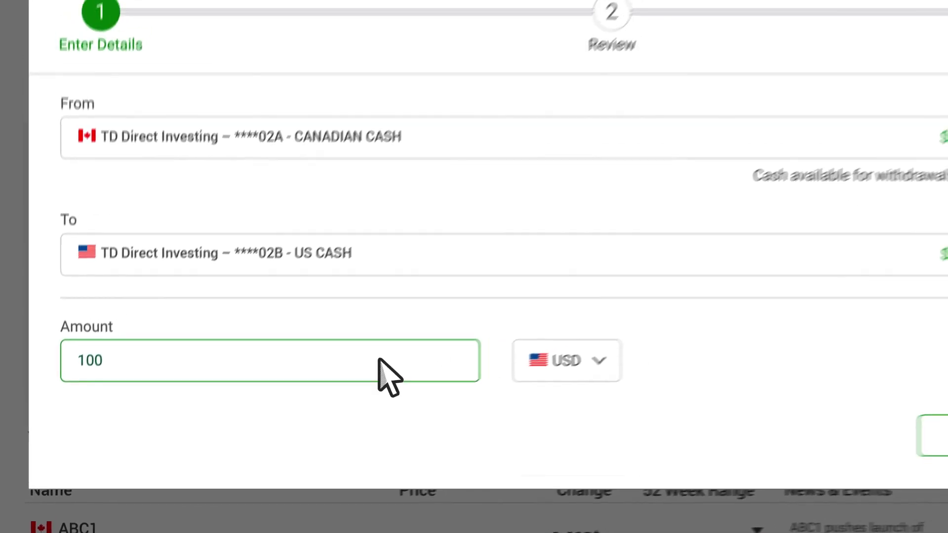
{"action": "left_click", "coordinate": [852, 473]}
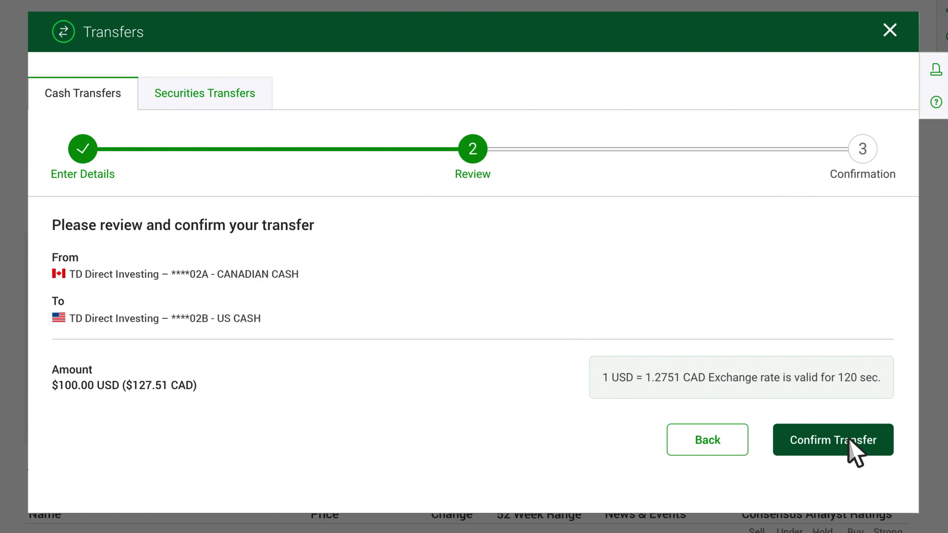
- Confirm the $100.00 USD cash transfer on the Review step
{"action": "left_click", "coordinate": [855, 450]}
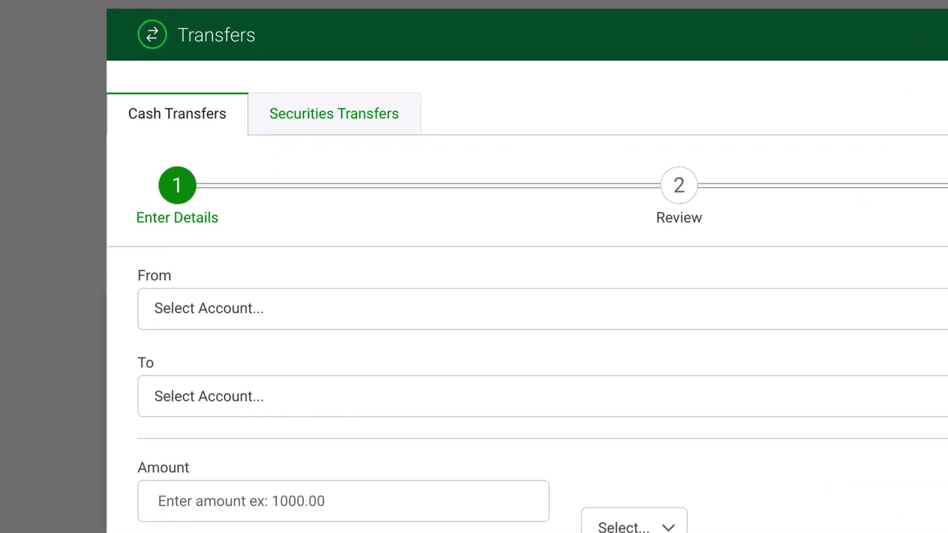
- Under Securities Transfers, set From to CAD TFSA and To to USD TFSA, then continue
{"action": "left_click", "coordinate": [356, 119]}
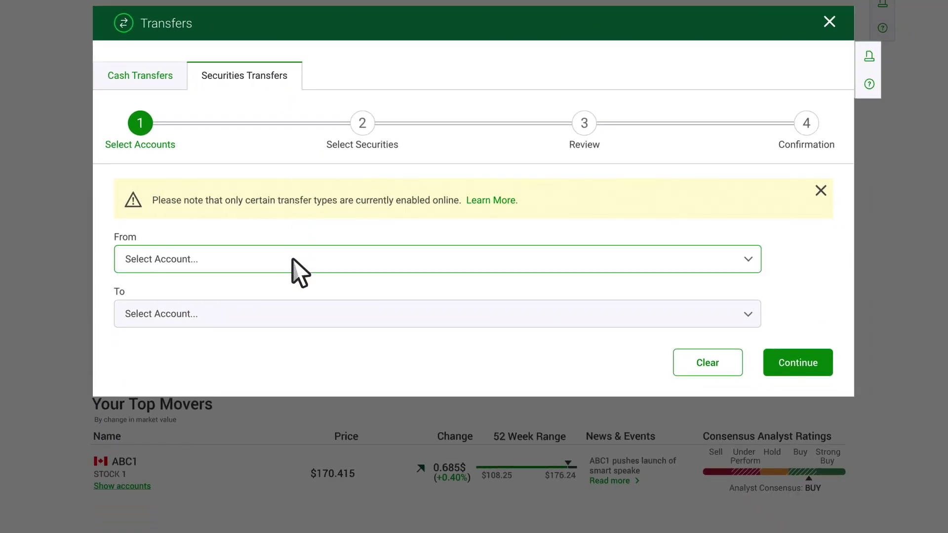
{"action": "left_click", "coordinate": [293, 258]}
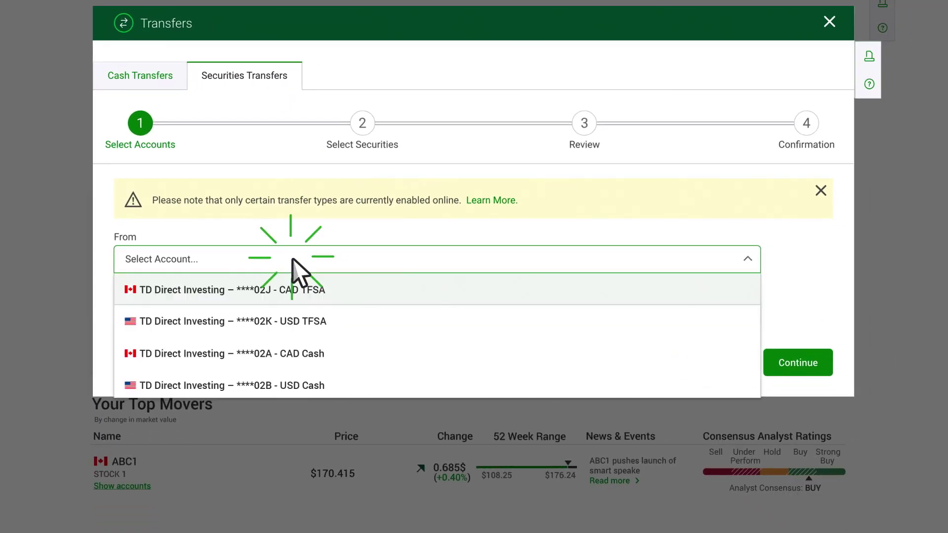
{"action": "left_click", "coordinate": [300, 289]}
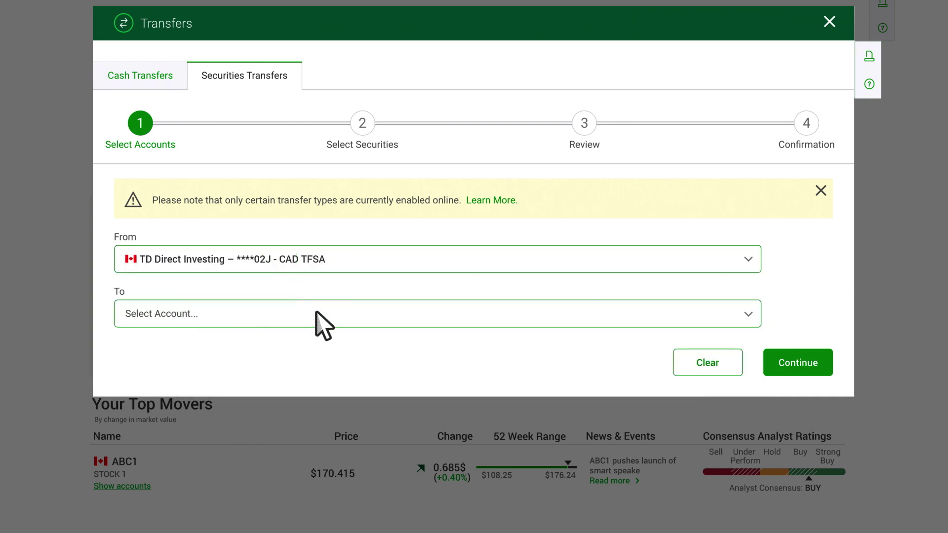
{"action": "left_click", "coordinate": [300, 313]}
{"action": "left_click", "coordinate": [311, 340]}
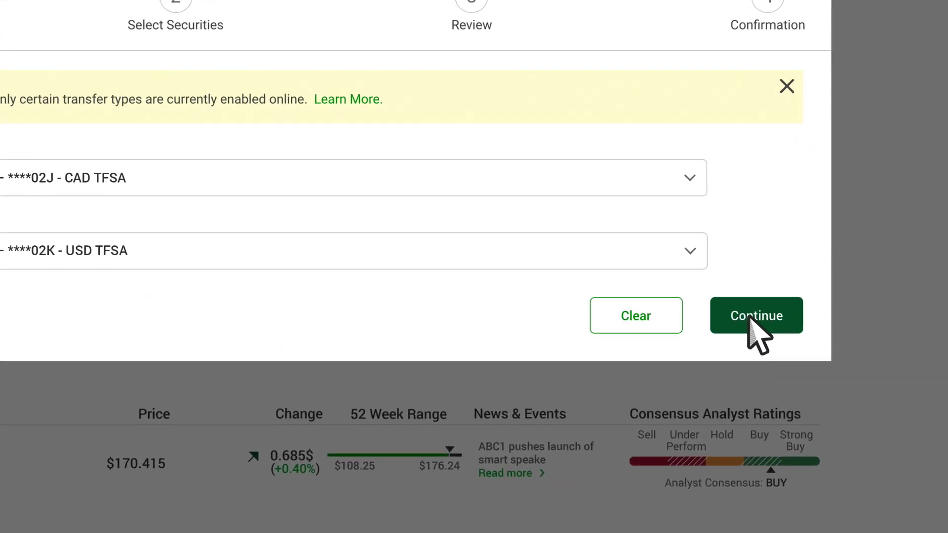
{"action": "left_click", "coordinate": [756, 315]}
{"action": "type", "text": "ABC1"}
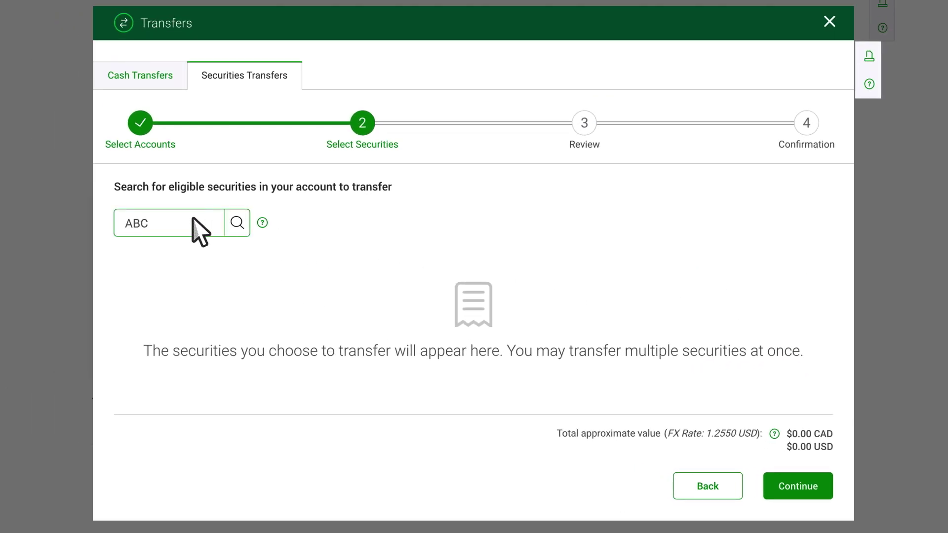
- Search for ABC, add 100 shares of ABC1, and continue to review
{"action": "left_click", "coordinate": [237, 224]}
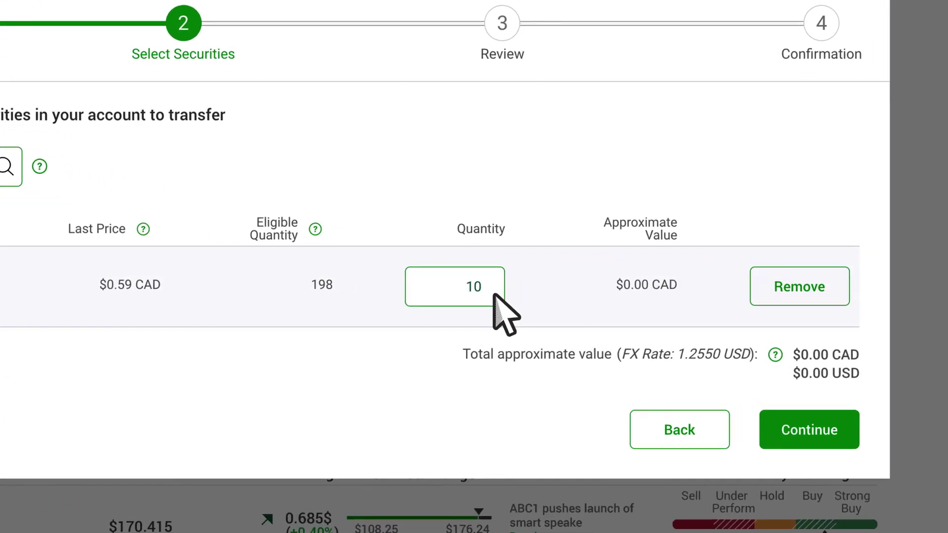
{"action": "type", "text": "0"}
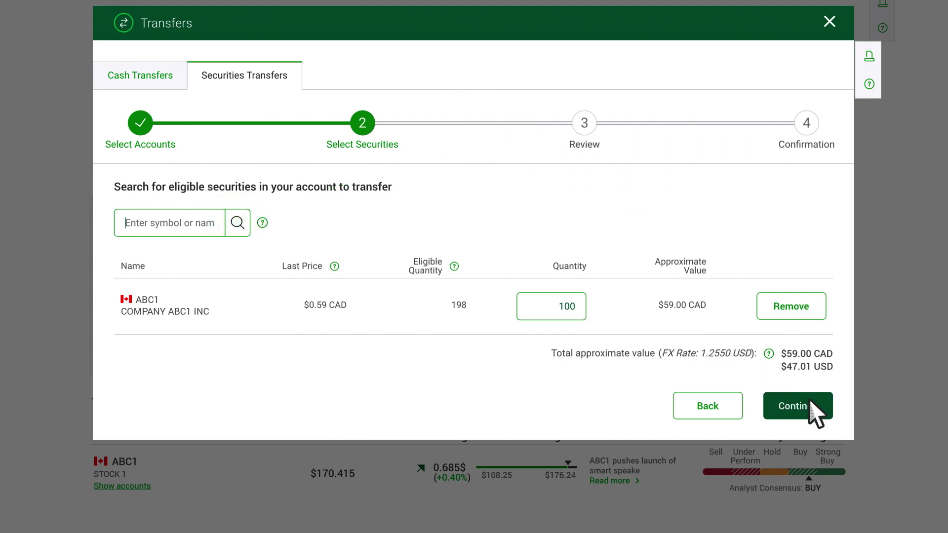
{"action": "left_click", "coordinate": [798, 406]}
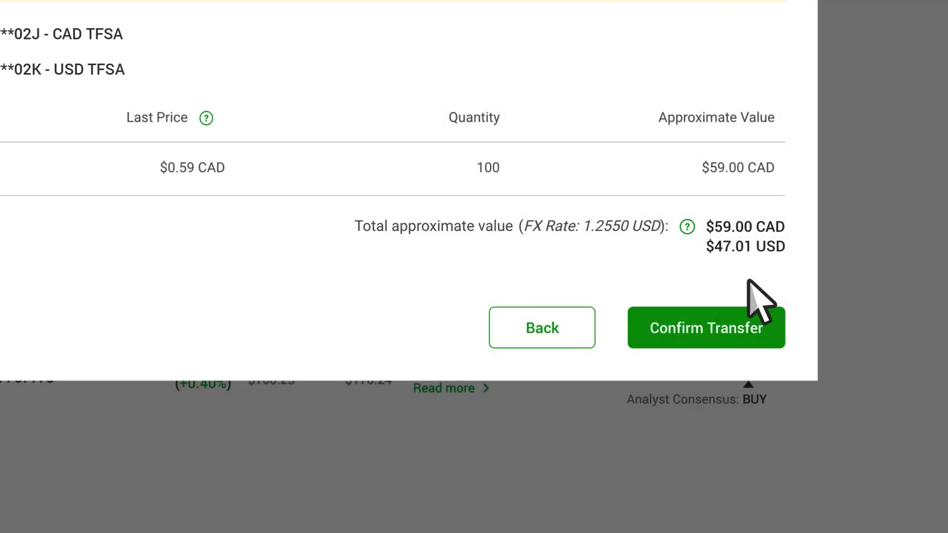
- Confirm the 100-share ABC1 securities transfer and reopen the Accounts menu
{"action": "left_click", "coordinate": [755, 339]}
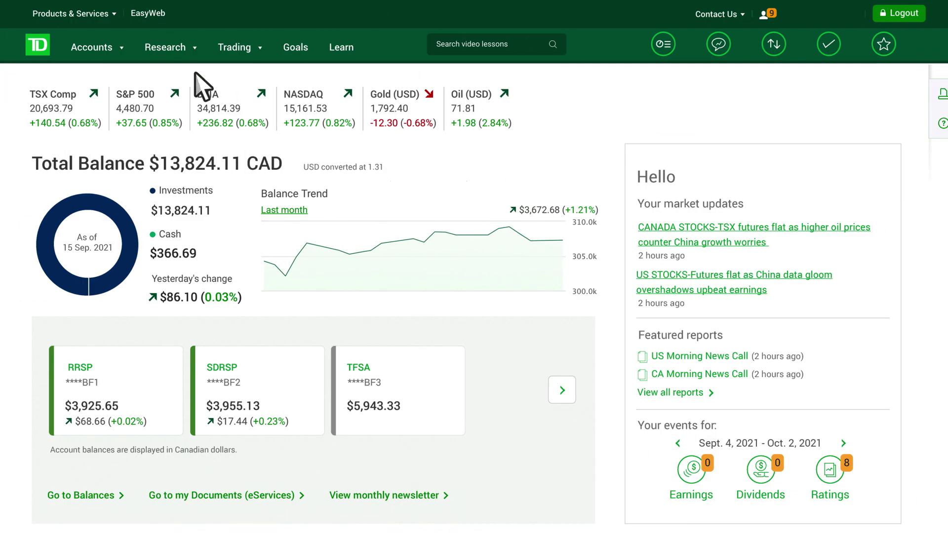
{"action": "left_click", "coordinate": [97, 48]}
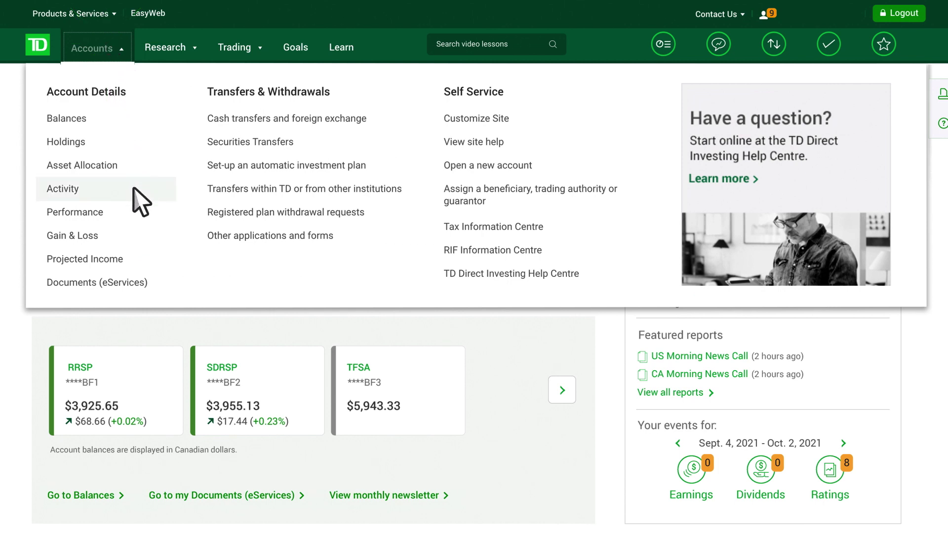